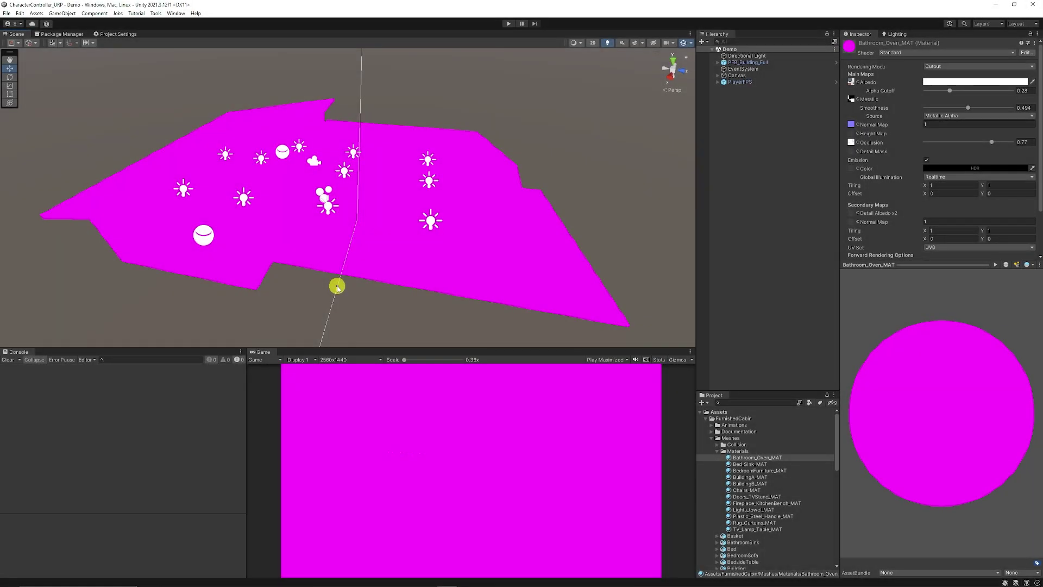
Orbit around the magenta cabin and select Bathroom_Oven_MAT to inspect it
left_click_drag(331, 280, 313, 184, "alt")
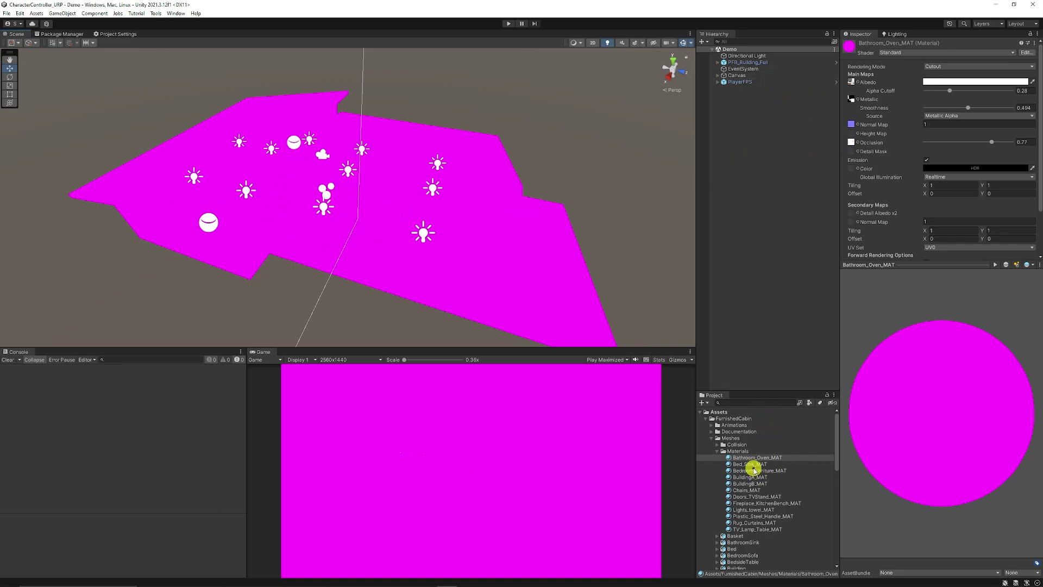
left_click(768, 457)
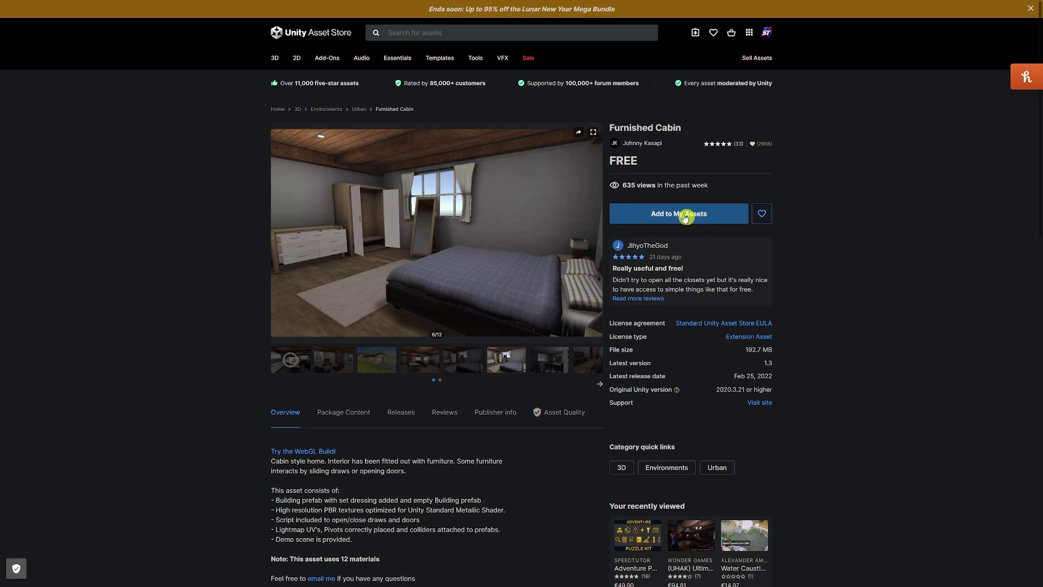
Add the Furnished Cabin asset to My Assets, then return to the Scene view
left_click(695, 215)
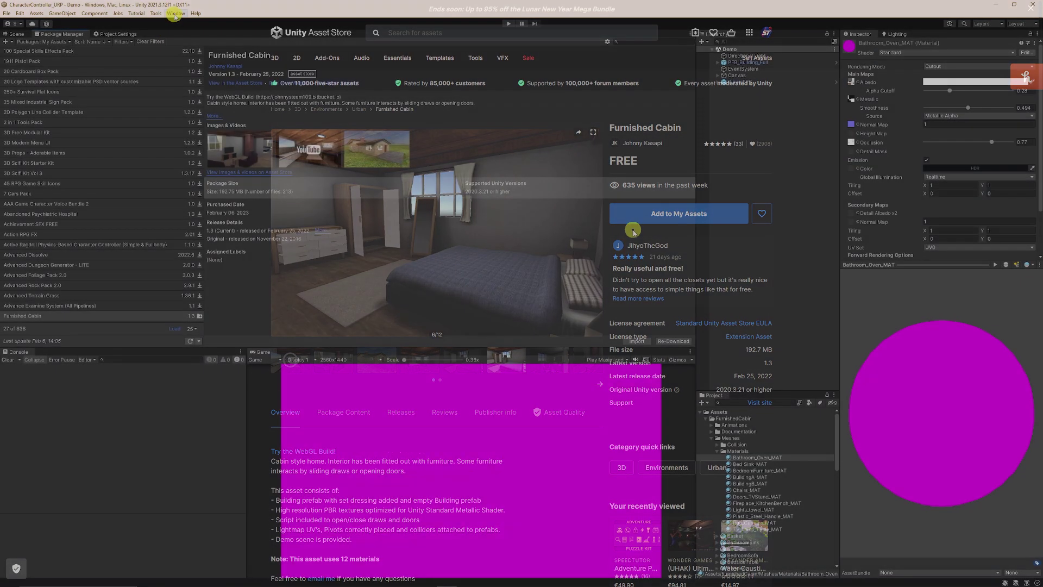
left_click(176, 13)
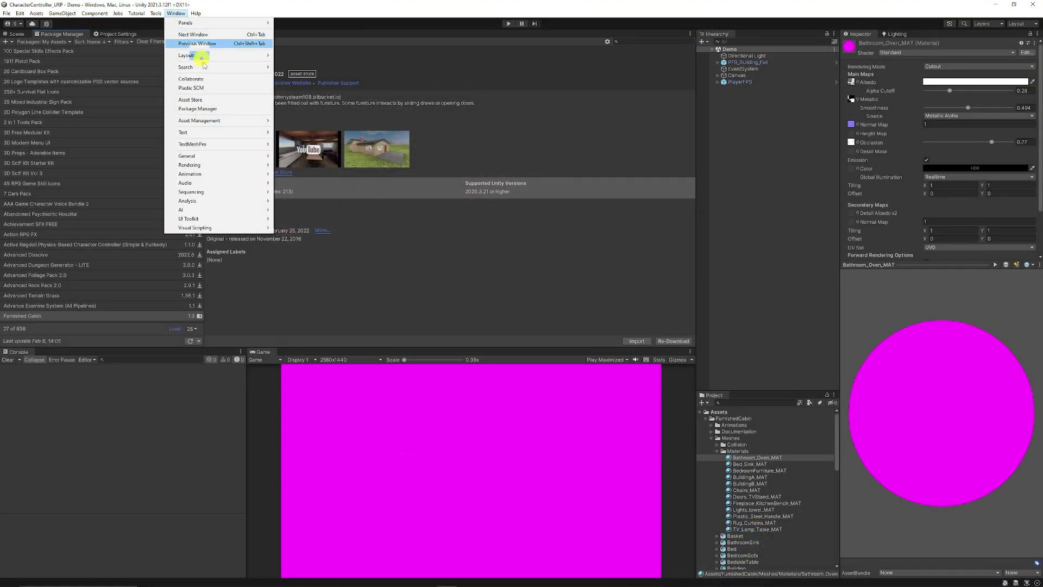
left_click(46, 46)
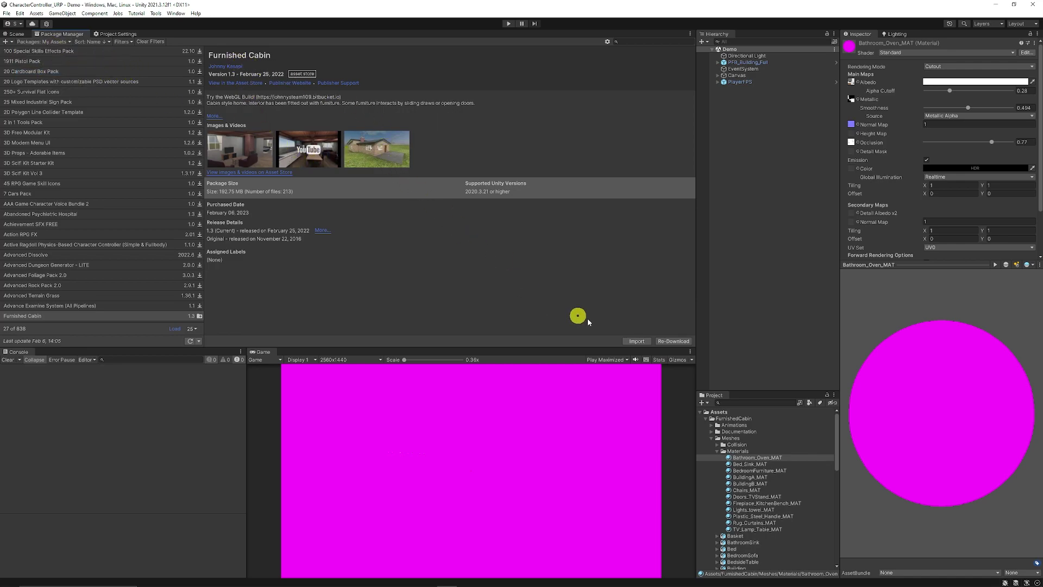
left_click(15, 33)
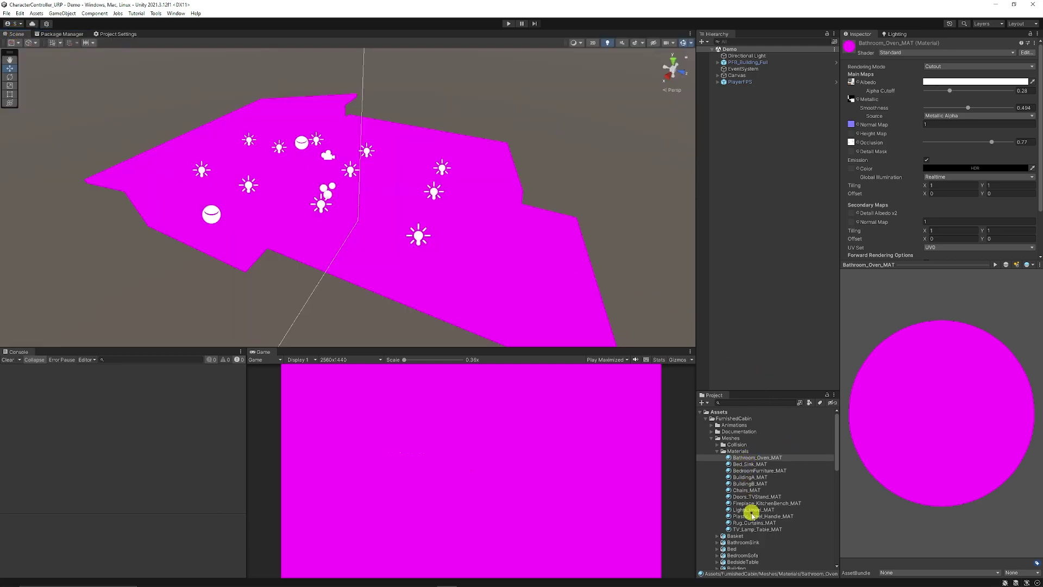
Select all 12 cabin materials, TV_Lamp_Table_MAT through Bathroom_Oven_MAT, and reach Edit > Rendering > Materials
left_click(755, 530)
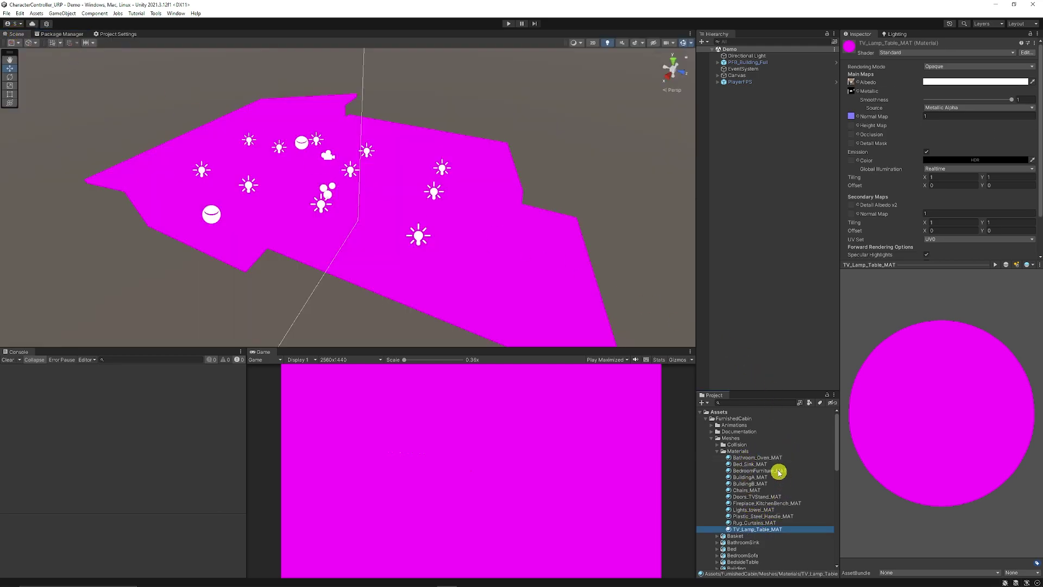
left_click(761, 459, "shift")
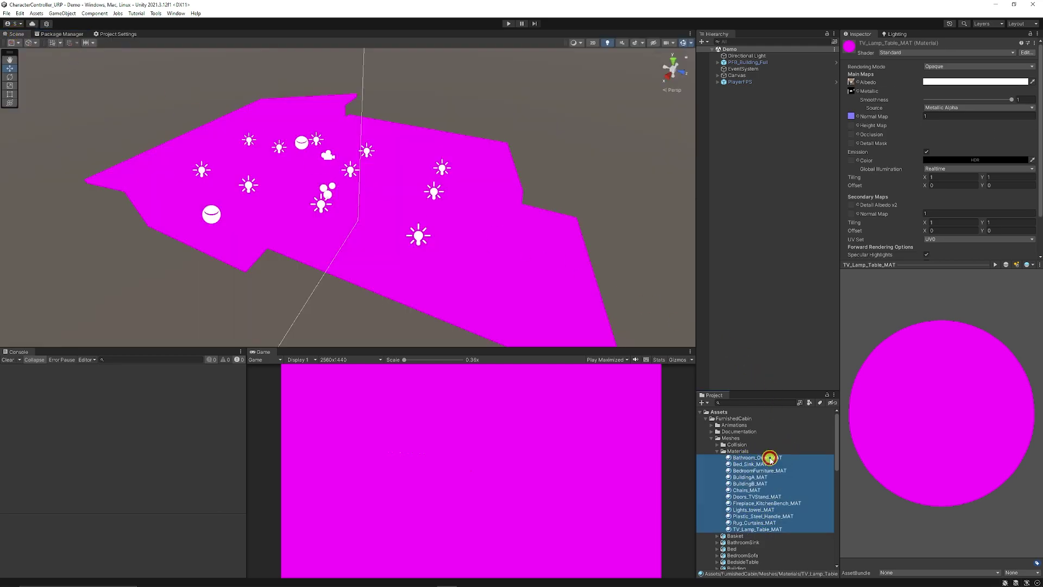
left_click(20, 14)
mouse_move(81, 322)
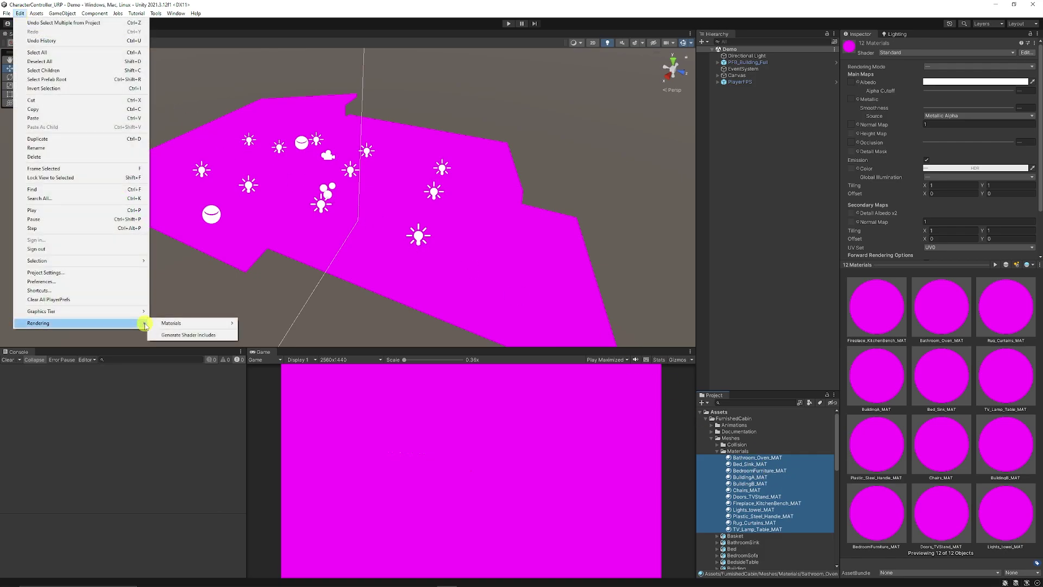
mouse_move(193, 323)
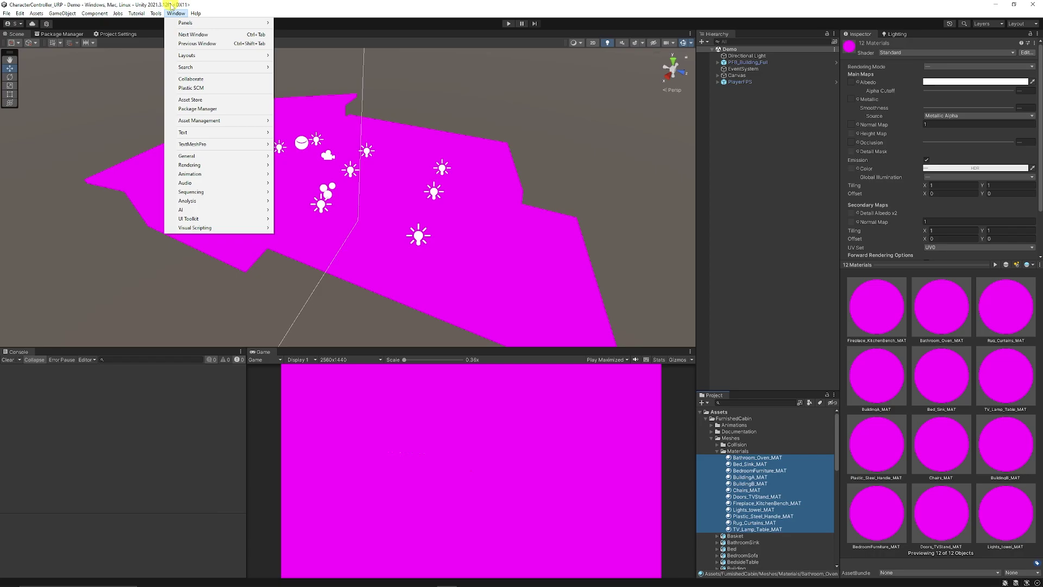
Launch the Render Pipeline Converter from Window > Rendering
left_click(175, 15)
left_click(175, 15)
mouse_move(217, 164)
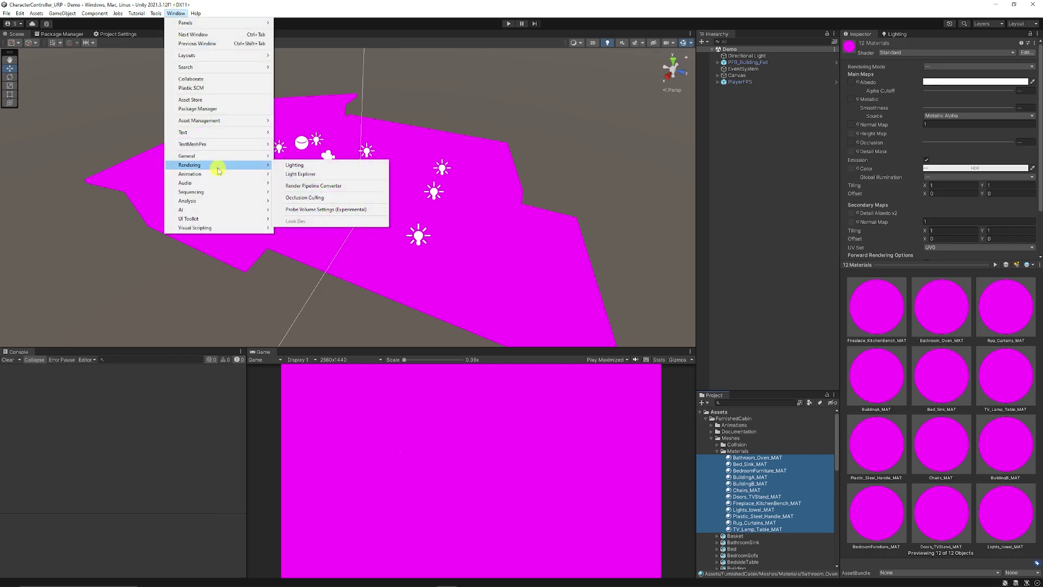
left_click(322, 187)
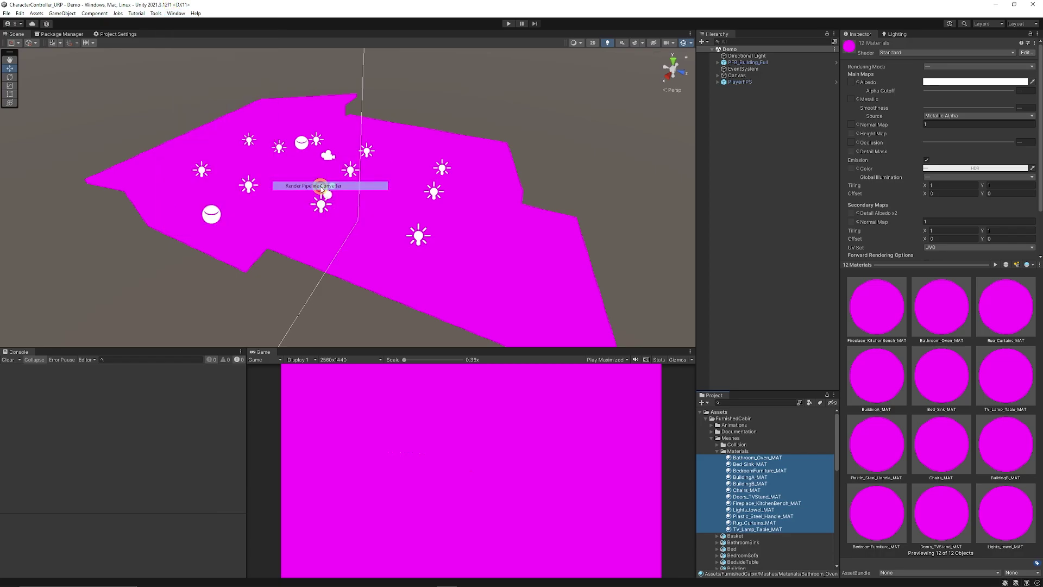
Move and enlarge the converter window and set it to Built-in to URP
left_click_drag(397, 196, 308, 75)
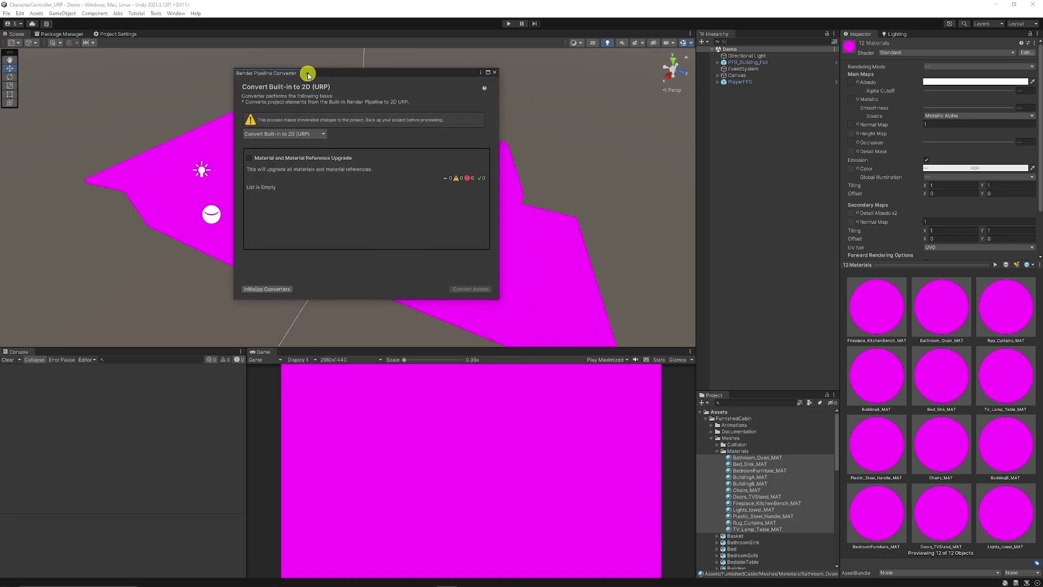
left_click_drag(498, 299, 663, 431)
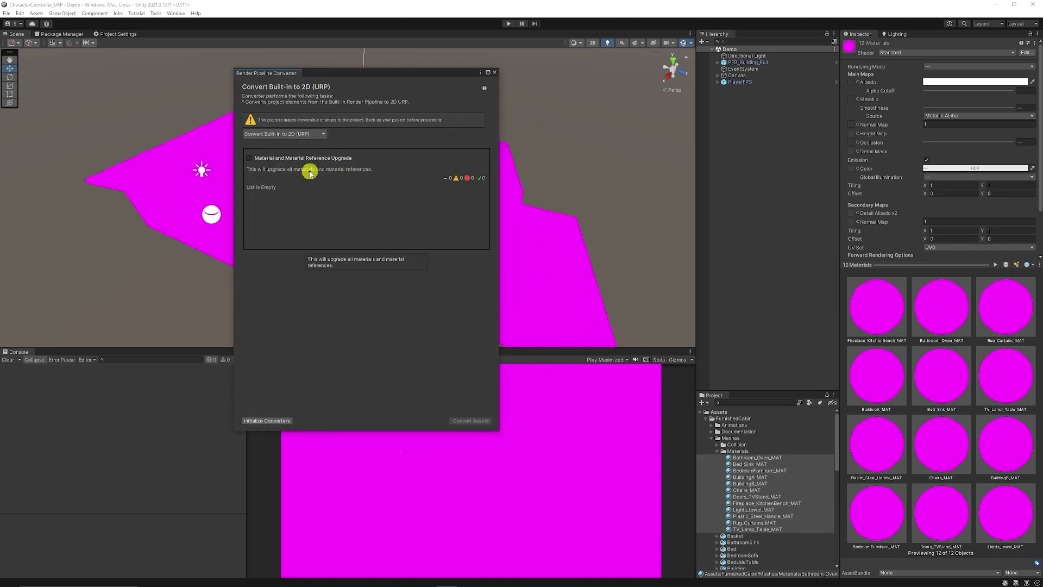
left_click(294, 135)
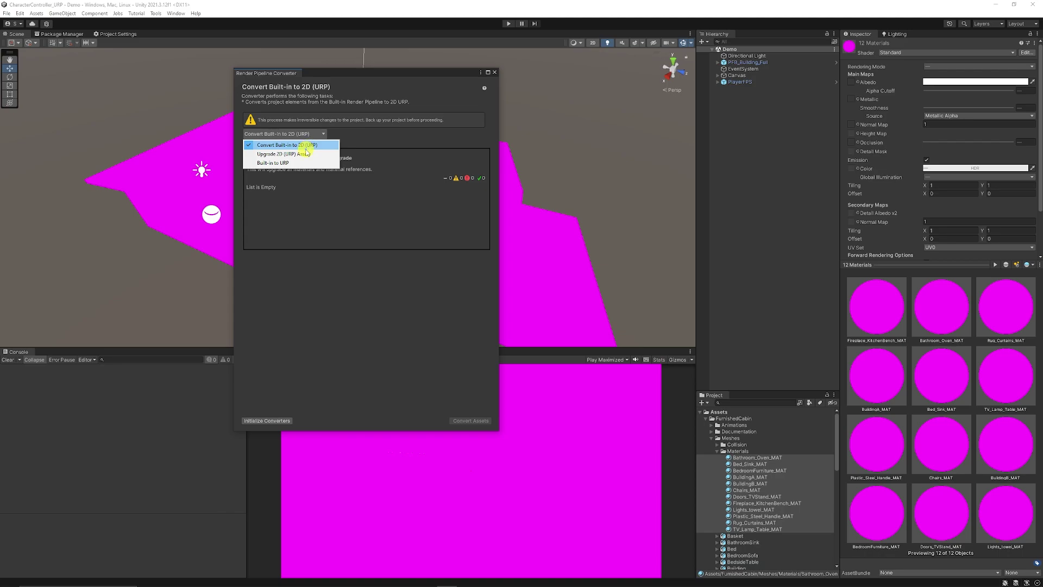
left_click(275, 164)
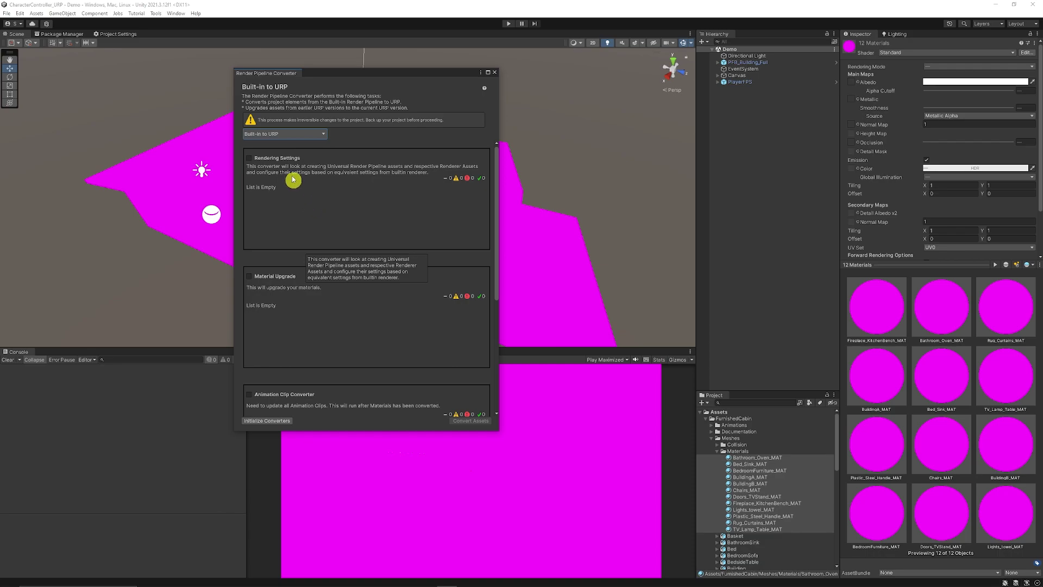
Tick the Material Upgrade checkbox in the Built-in to URP converter list
scroll(303, 168, "down", 2)
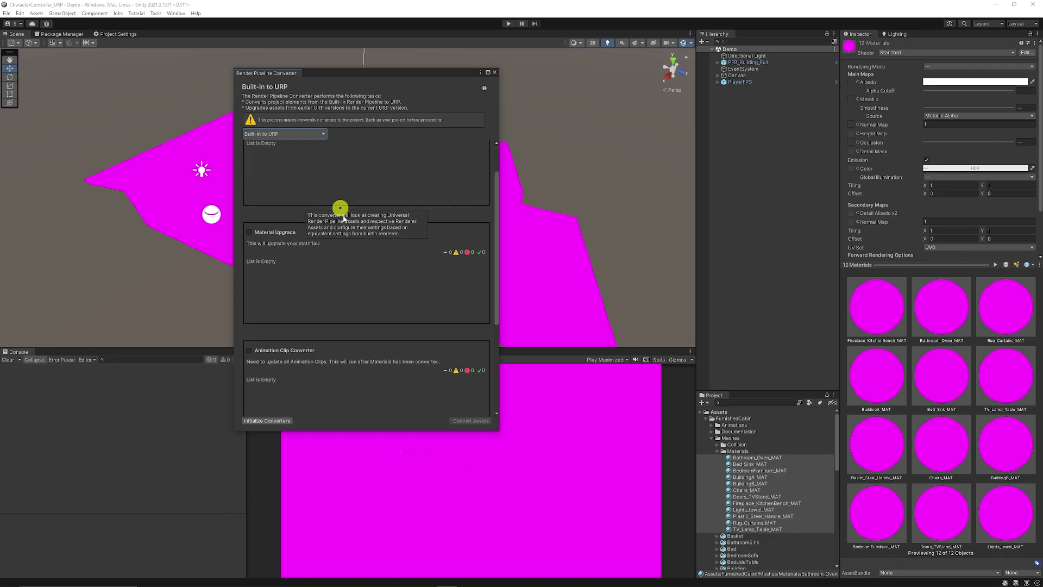
left_click(249, 233)
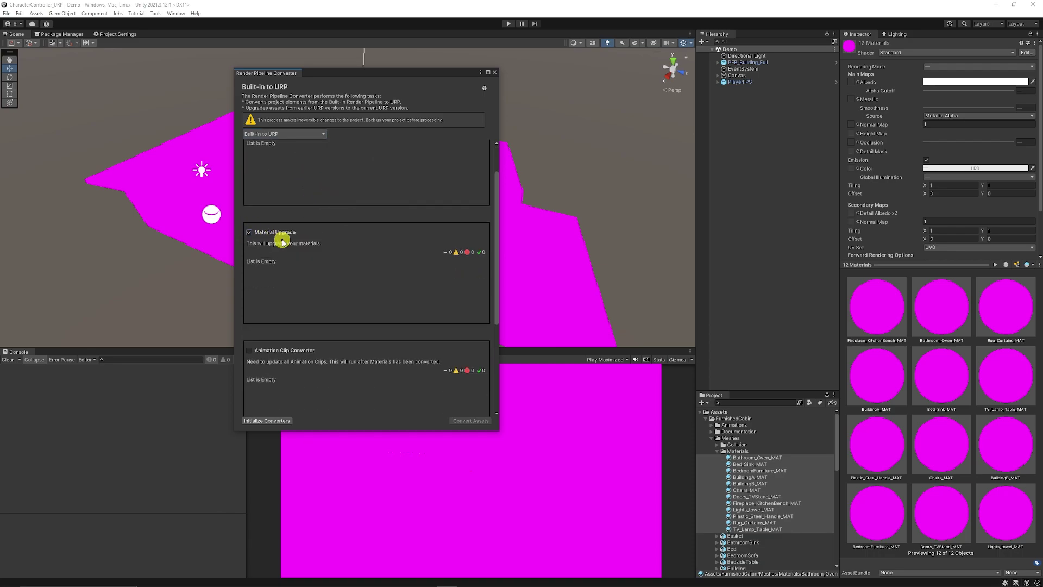
scroll(335, 265, "down", 3)
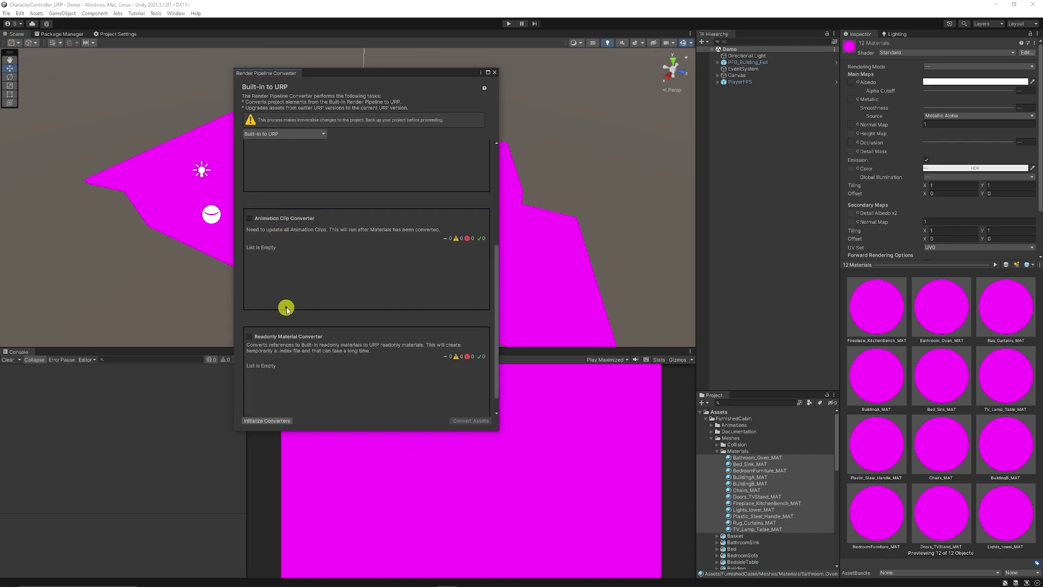
scroll(303, 273, "down", 1)
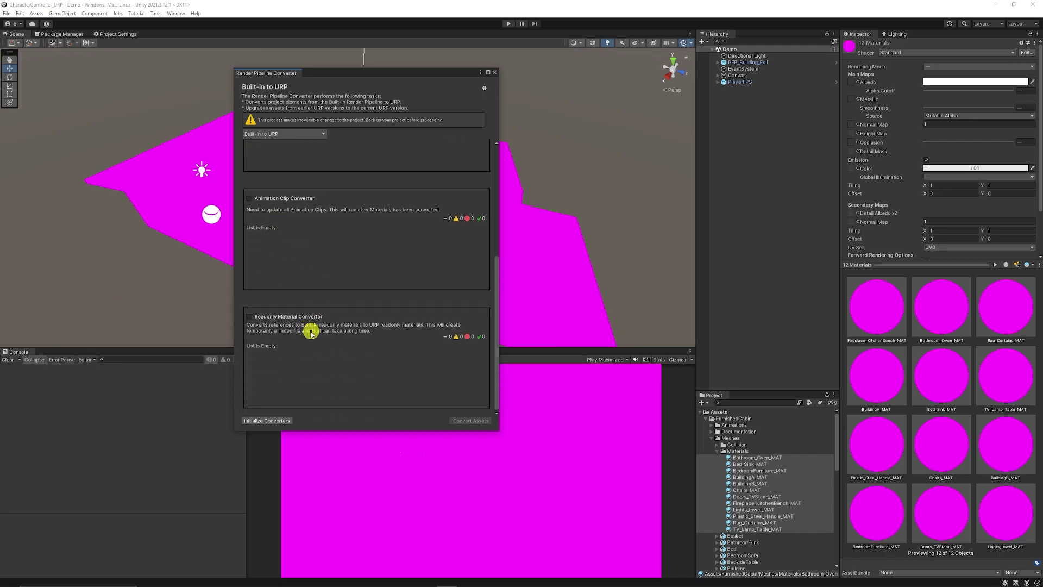
scroll(321, 326, "up", 3)
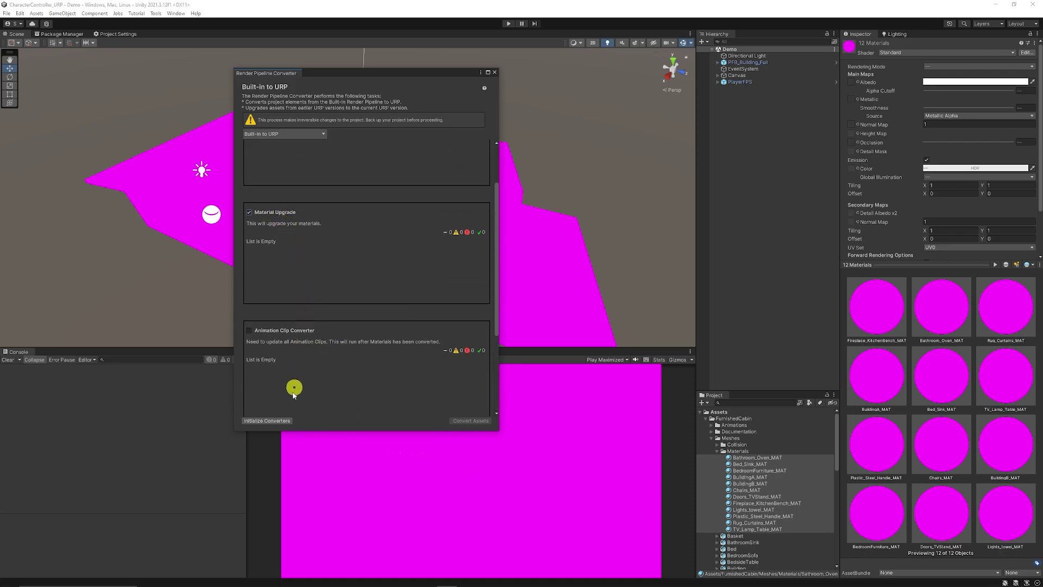
Initialize the converters and review the 54 materials listed under Material Upgrade
left_click(268, 421)
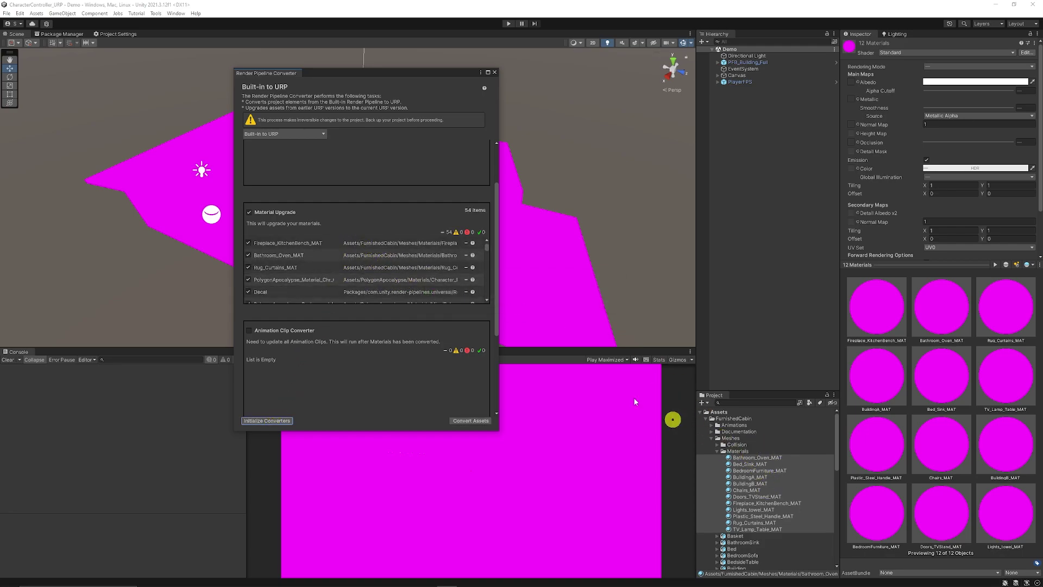
scroll(359, 228, "down", 6)
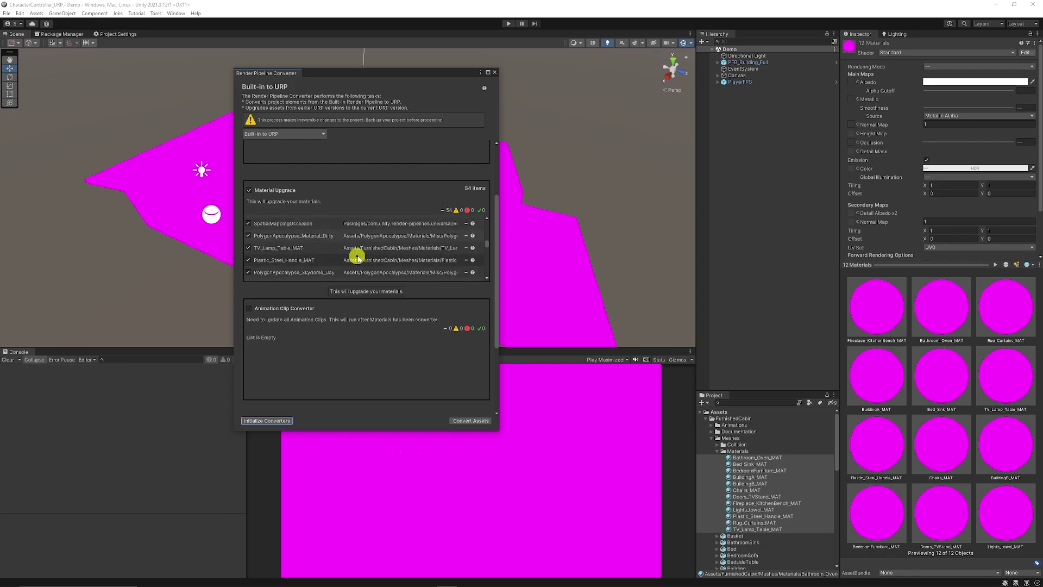
scroll(359, 256, "up", 10)
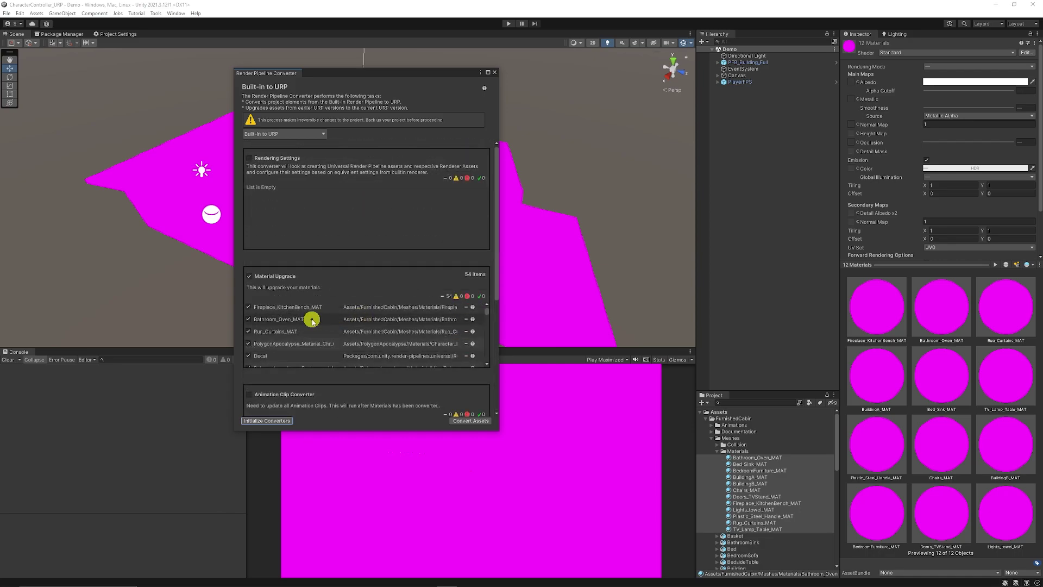
Convert the materials to URP and confirm Bathroom_Oven_MAT now uses Universal Render Pipeline/Lit
left_click(472, 421)
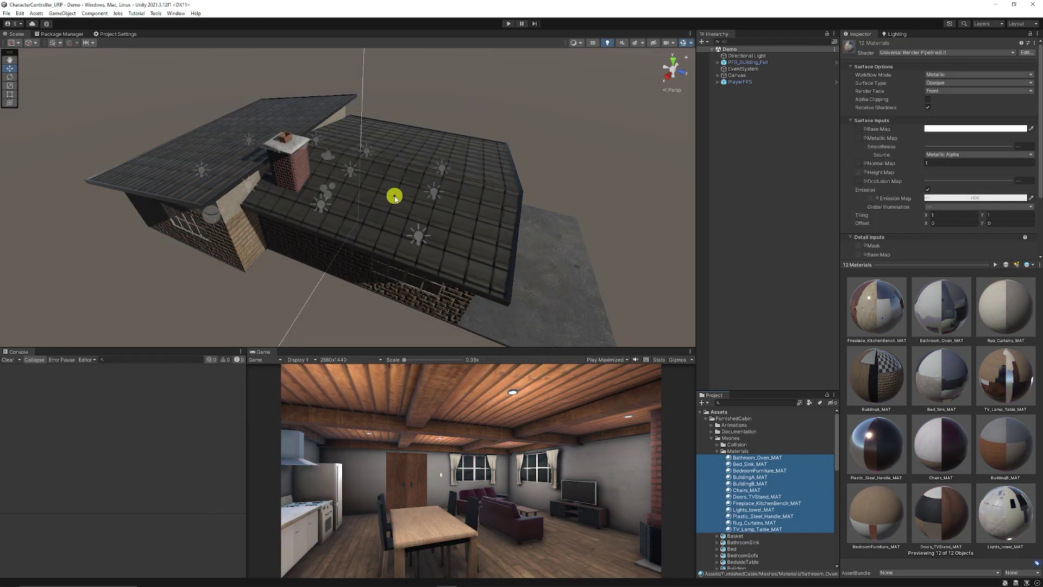
left_click_drag(537, 237, 326, 173, "alt")
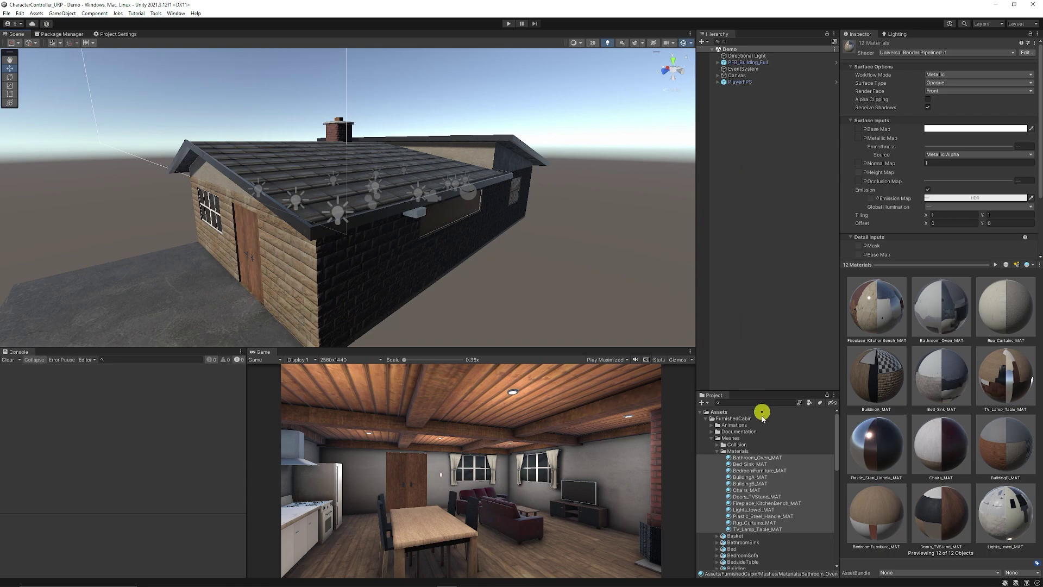
left_click(763, 458)
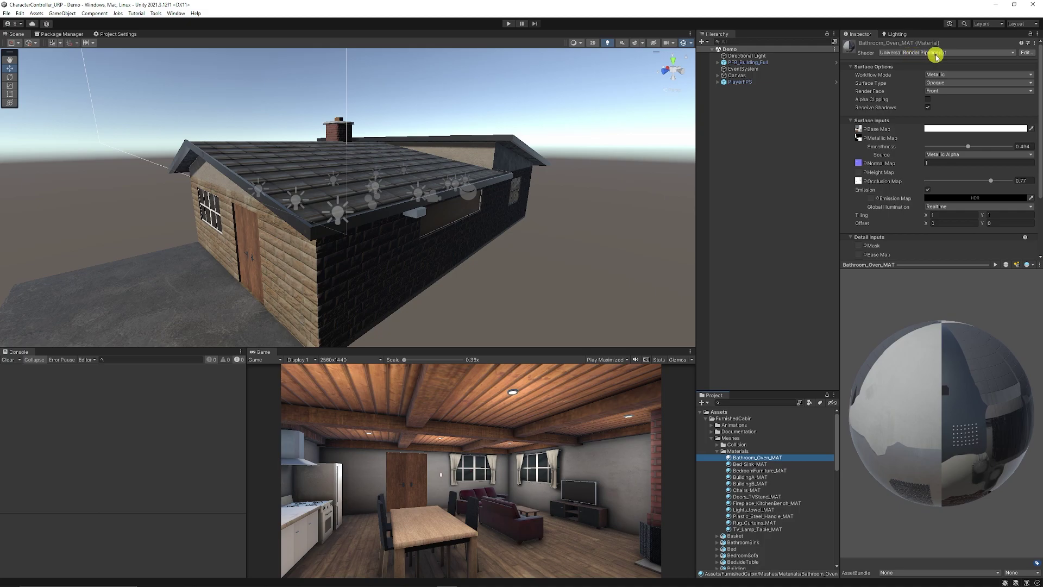
Fly the Scene camera into the cabin and locate the material's texture files, including ambient occlusion
key("w")
right_click_drag(369, 245, 326, 207)
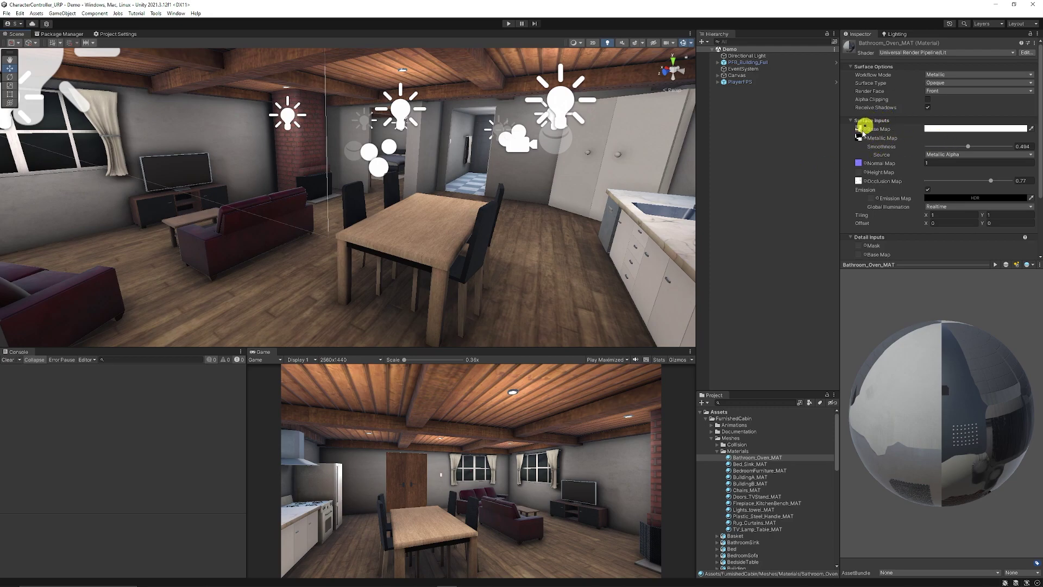
left_click(858, 130)
left_click(858, 138)
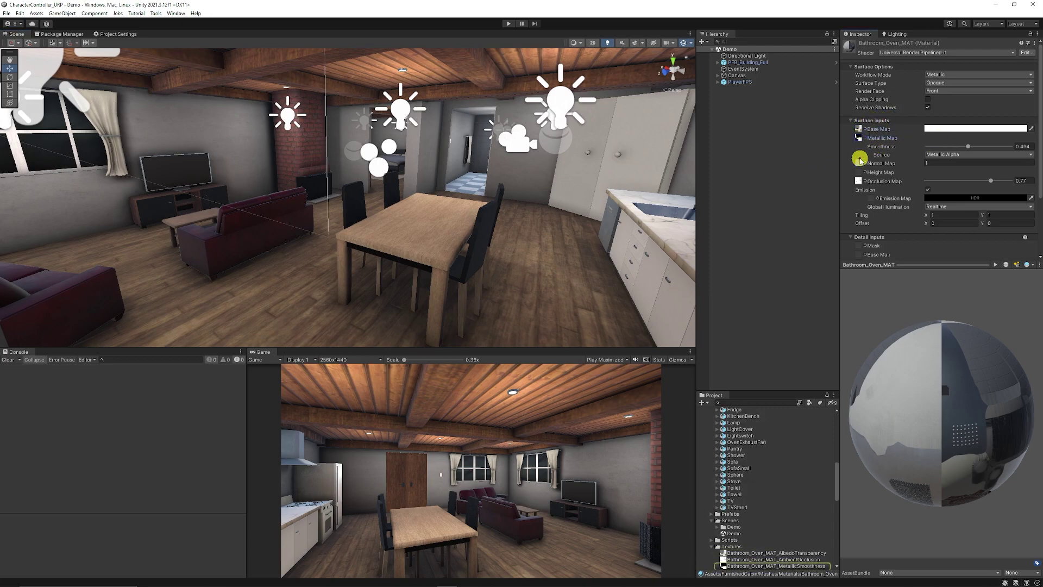
left_click(859, 163)
left_click(859, 182)
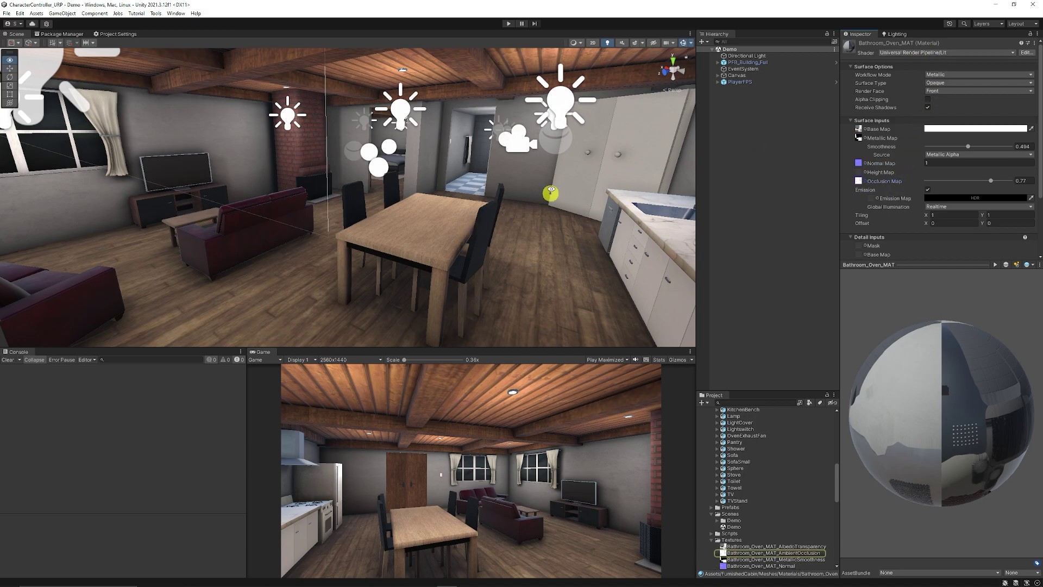
Fly through the living room and dining area into the bedroom with the dresser
left_click_drag(384, 186, 353, 220, "alt")
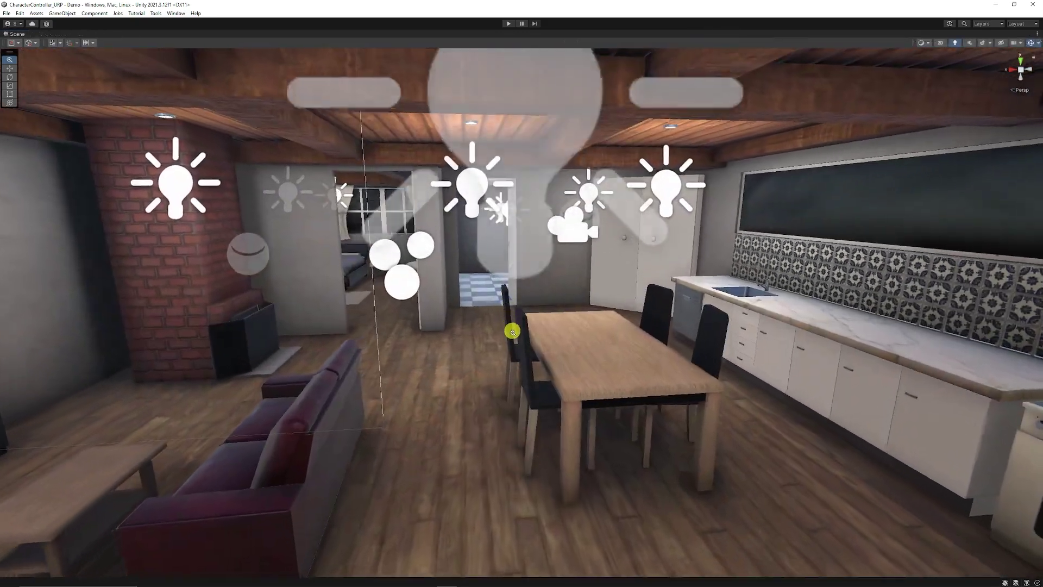
right_click_drag(508, 330, 514, 431)
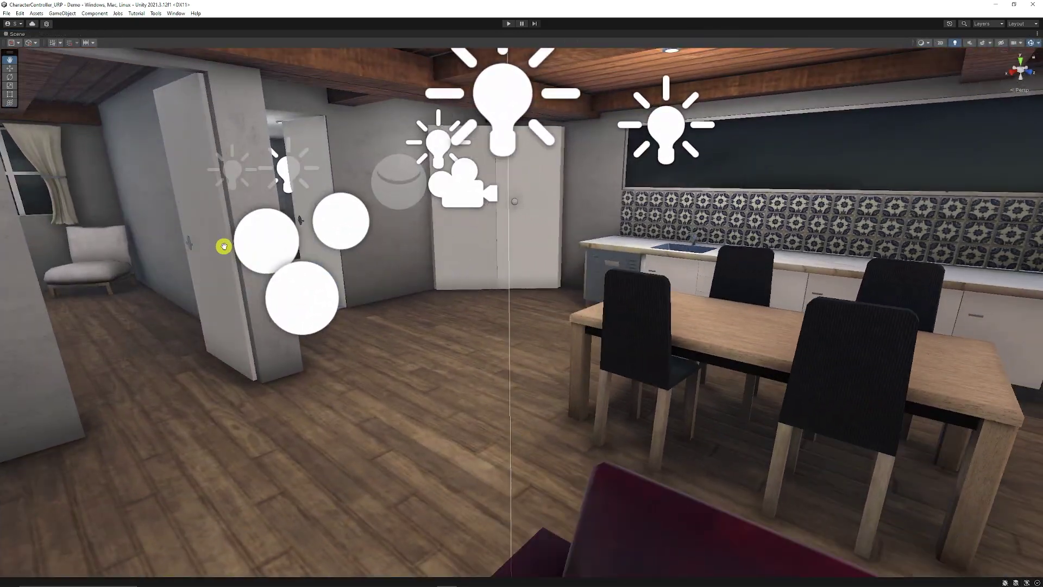
right_click_drag(223, 246, 715, 277)
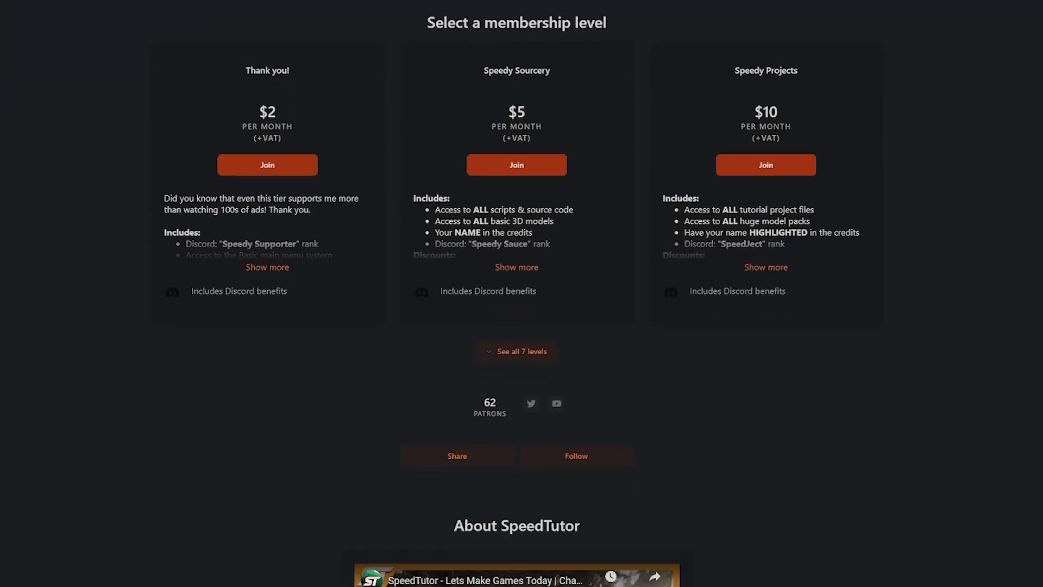